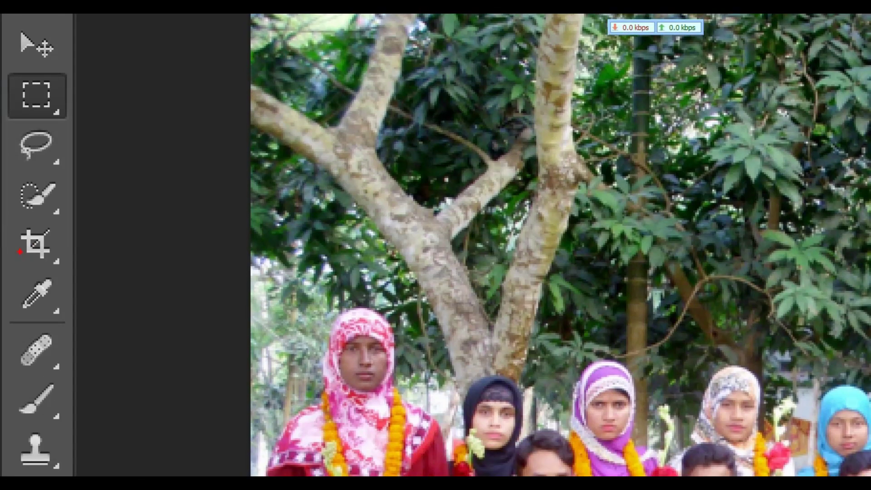
# Step: Set the Crop tool to 3.5 in width, 5 in height and 300 px/in resolution
pyautogui.click(36, 244)
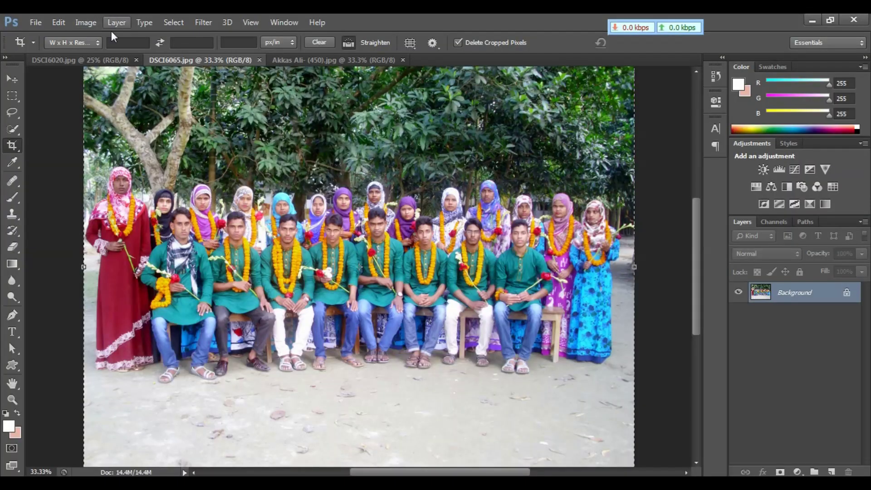
pyautogui.click(122, 46)
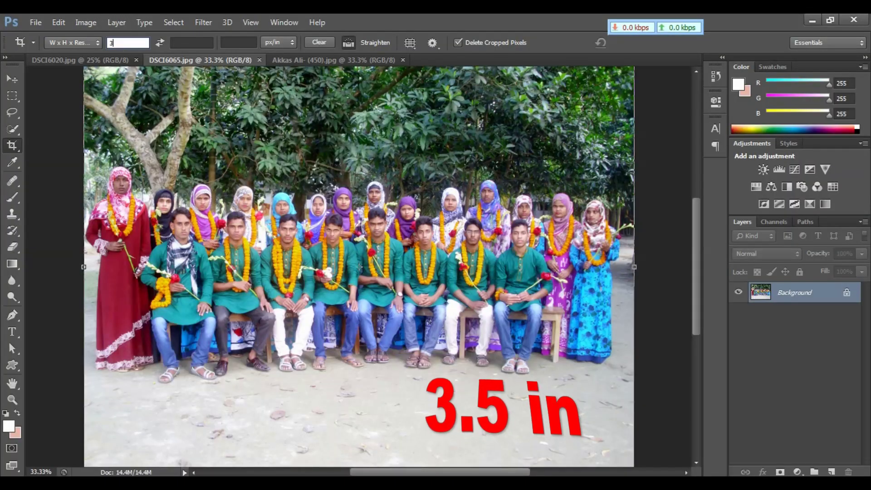
pyautogui.write('3.5')
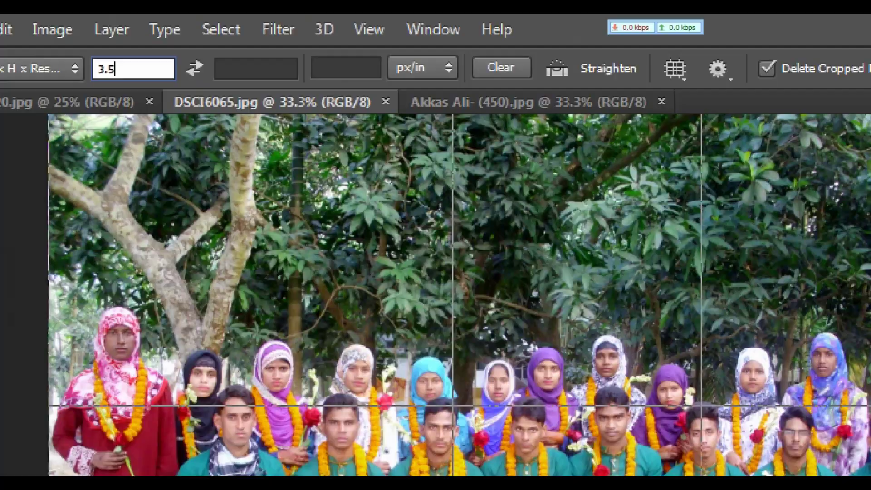
pyautogui.write('in')
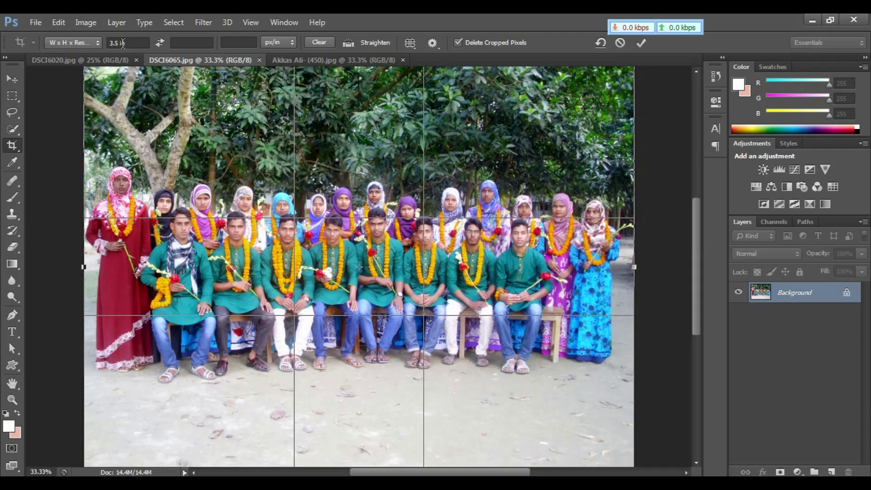
pyautogui.click(179, 43)
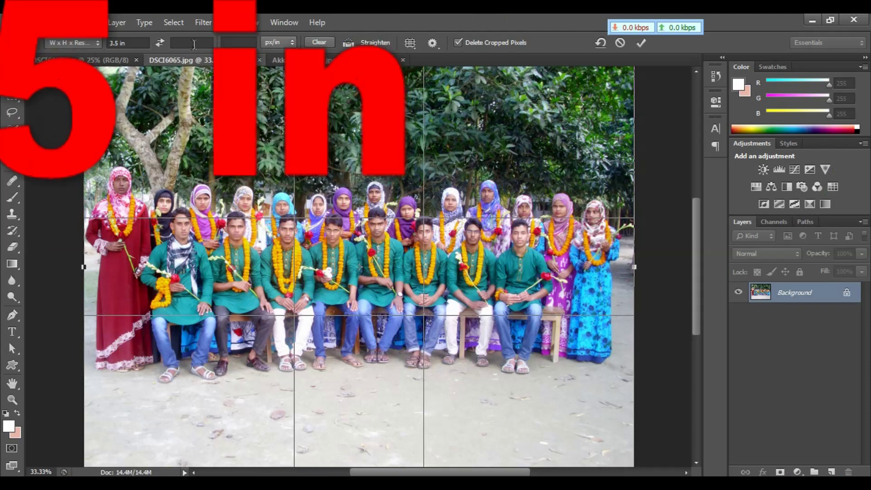
pyautogui.write('5')
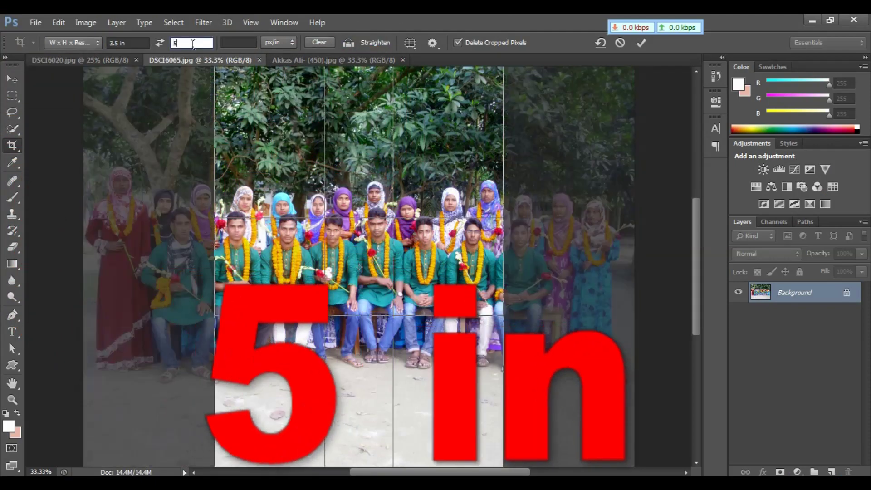
pyautogui.click(239, 42)
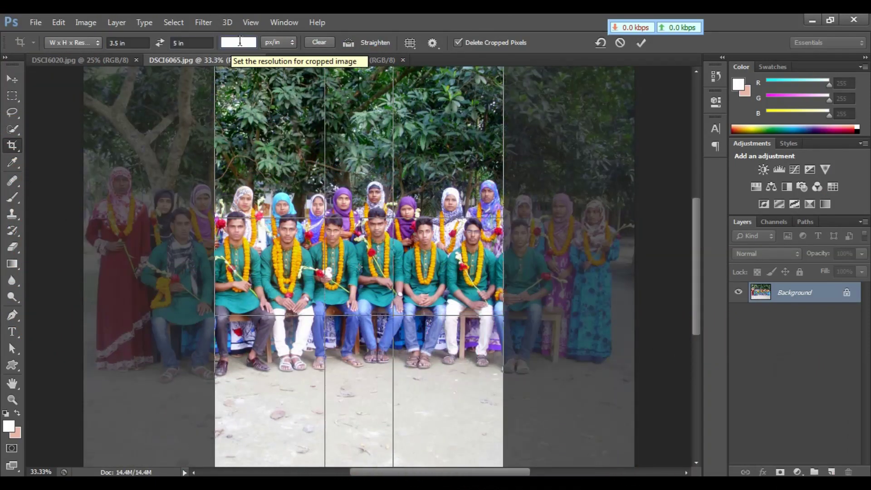
pyautogui.write('300')
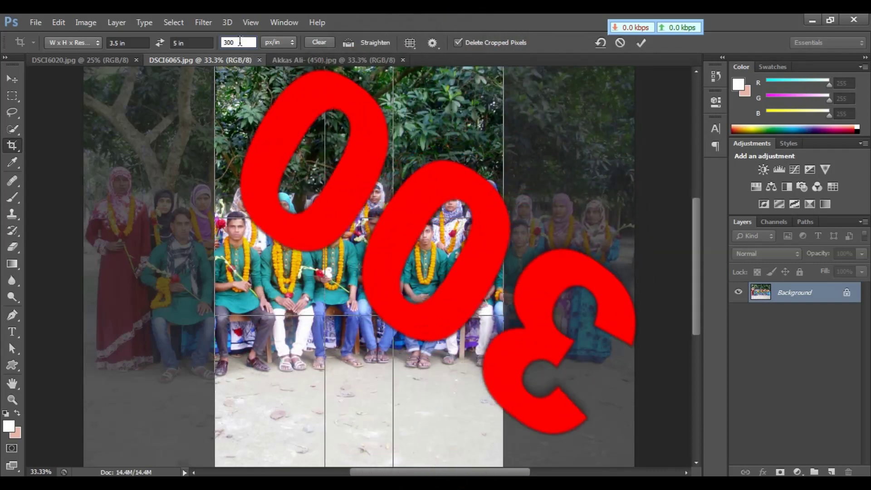
pyautogui.press('Return')
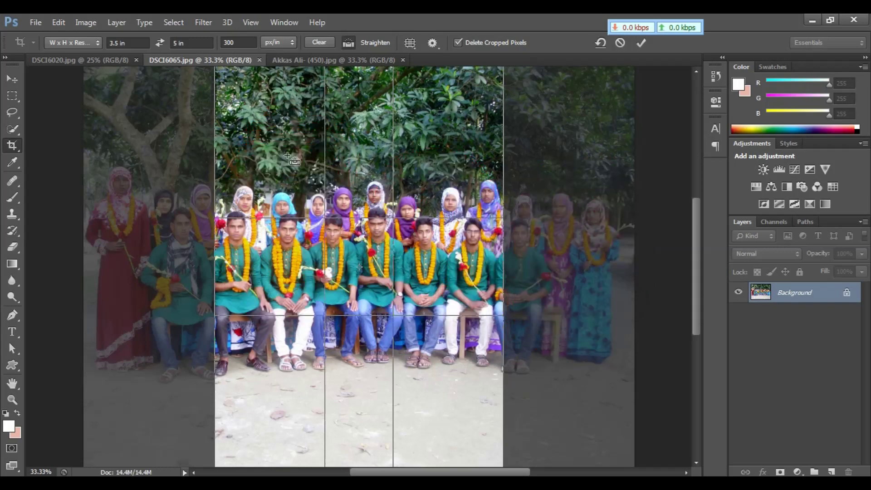
# Step: Swap the crop width and height so the frame becomes 5 in by 3.5 in landscape
pyautogui.hotkey('ctrl', '-')
pyautogui.hotkey('ctrl', '-')
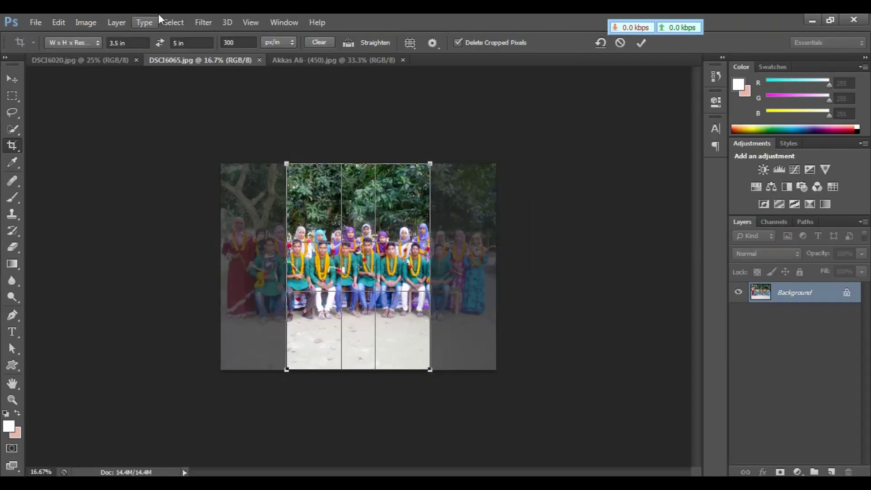
pyautogui.click(160, 43)
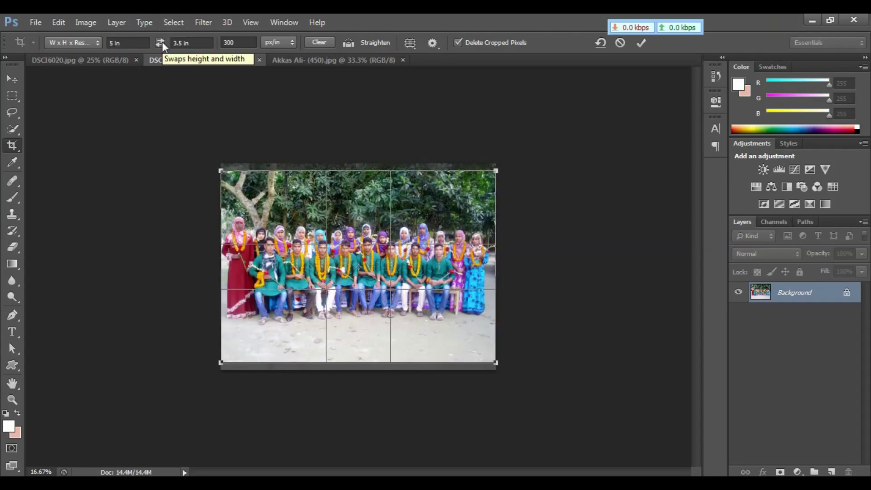
pyautogui.hotkey('ctrl', '+')
pyautogui.hotkey('ctrl', '-')
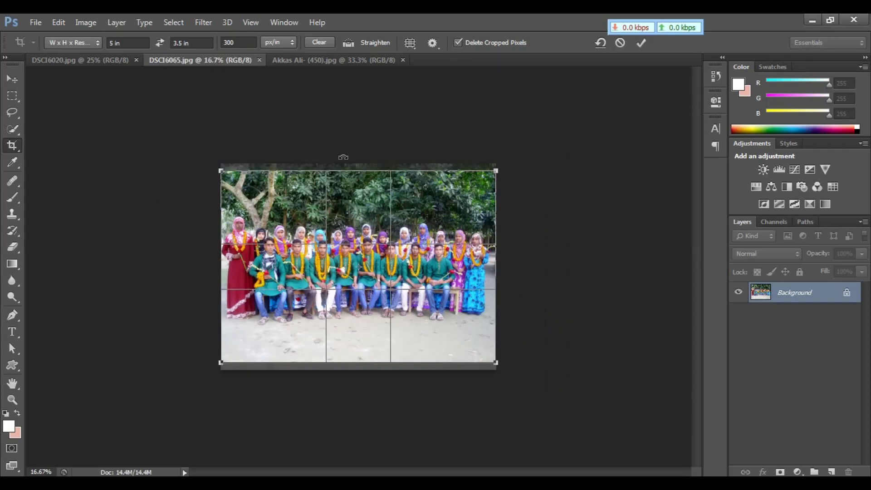
pyautogui.hotkey('ctrl', '+')
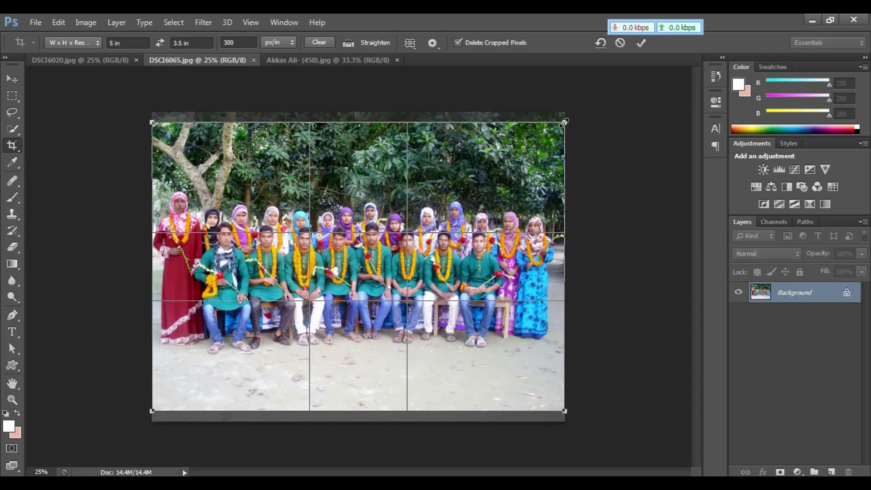
# Step: Pull the top-right crop handle in around the group, commit the crop, and inspect the result
pyautogui.moveTo(564, 122); pyautogui.dragTo(556, 129)
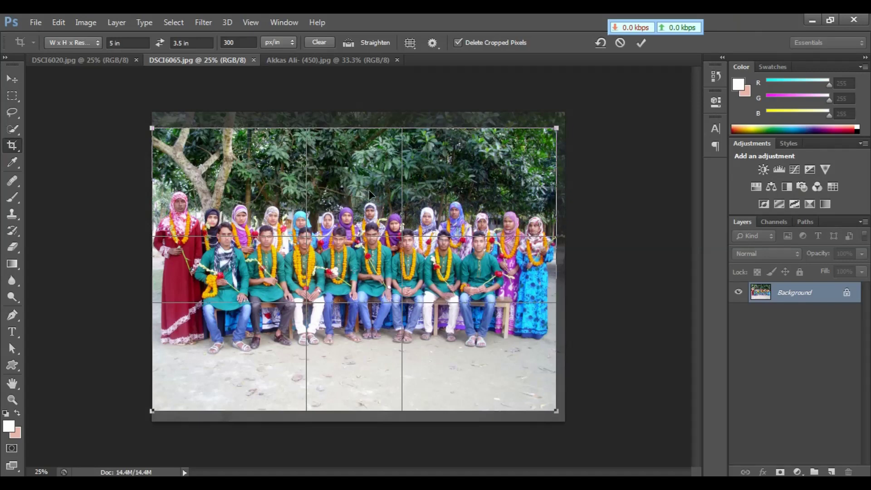
pyautogui.press('Return')
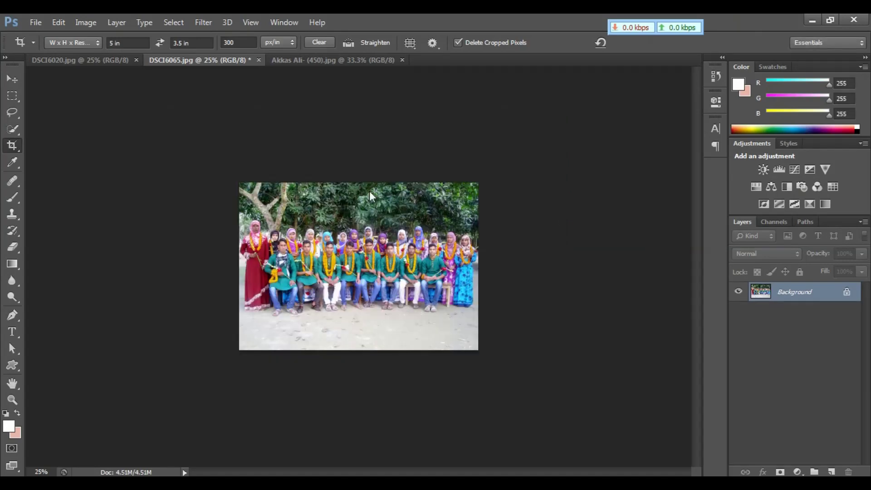
pyautogui.hotkey('ctrl', '+')
pyautogui.hotkey('ctrl', '+')
pyautogui.hotkey('ctrl', '+')
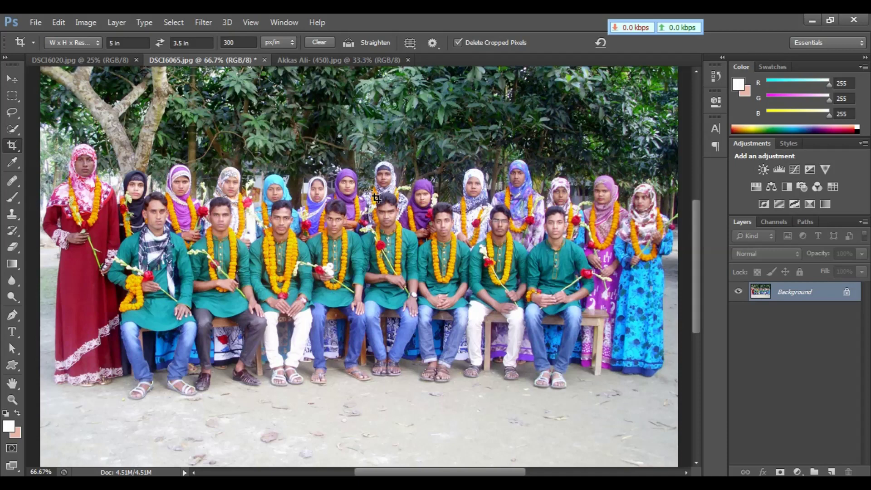
pyautogui.hotkey('ctrl', '-')
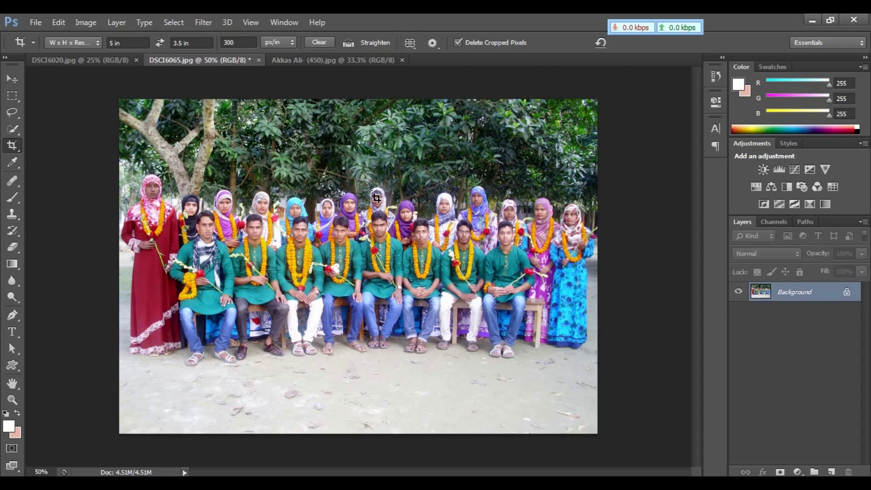
# Step: Switch to DSCI6020.jpg and cancel the accidental crop, returning to the Move tool
pyautogui.click(83, 60)
pyautogui.click(390, 135)
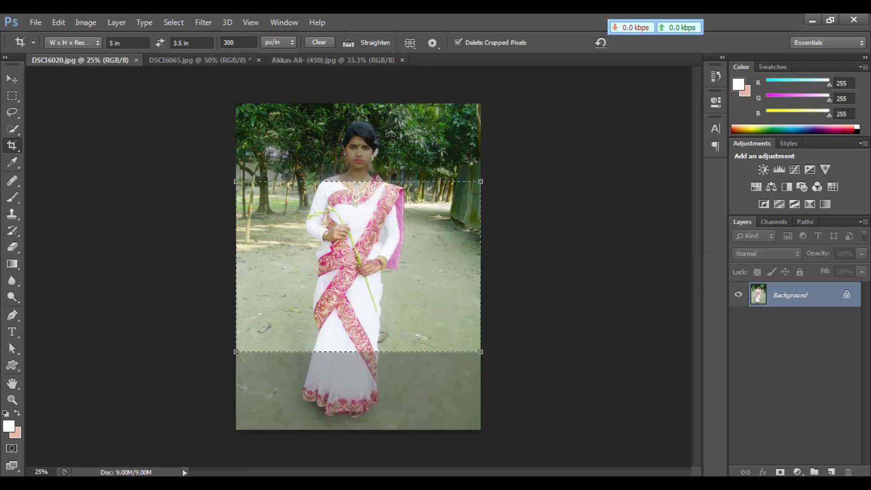
pyautogui.press('Escape')
pyautogui.press('v')
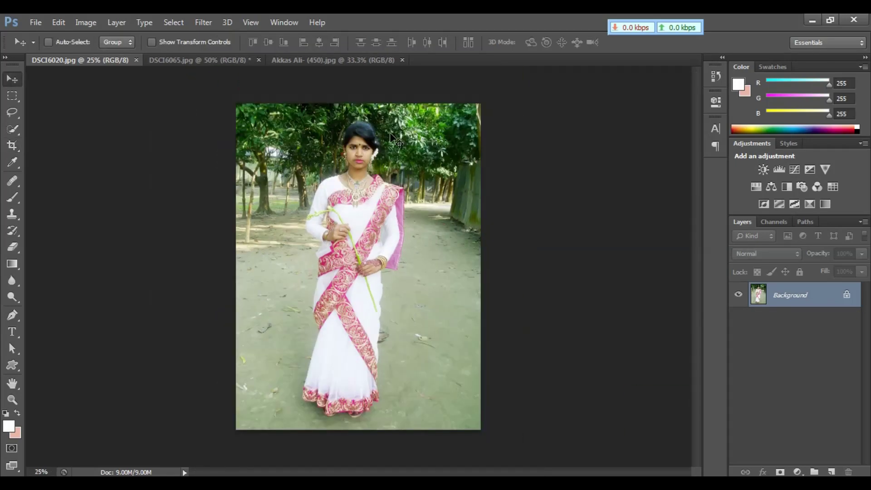
# Step: Reselect the Crop tool on the portrait so a 5 × 3.5 in crop box appears
pyautogui.hotkey('ctrl', '-')
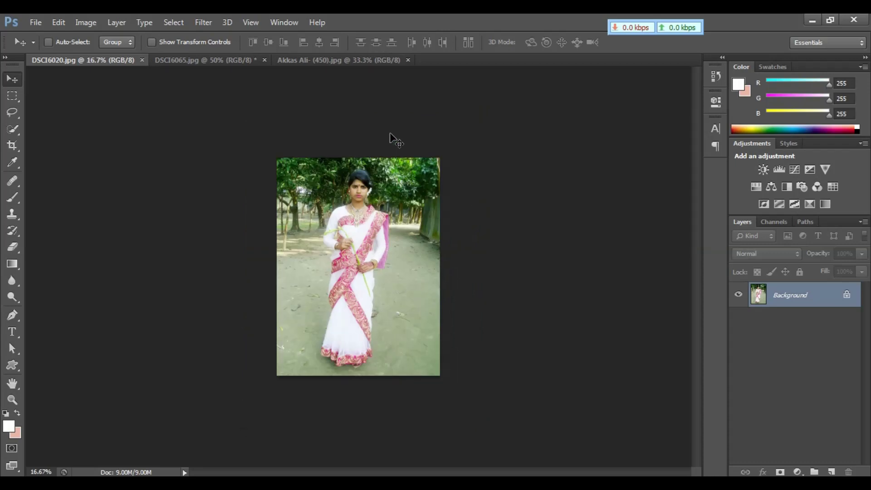
pyautogui.hotkey('ctrl', '+')
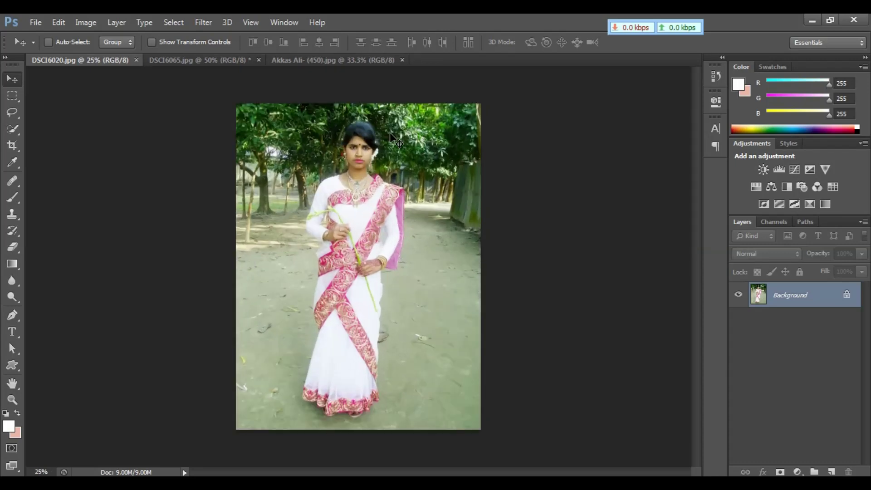
pyautogui.click(12, 145)
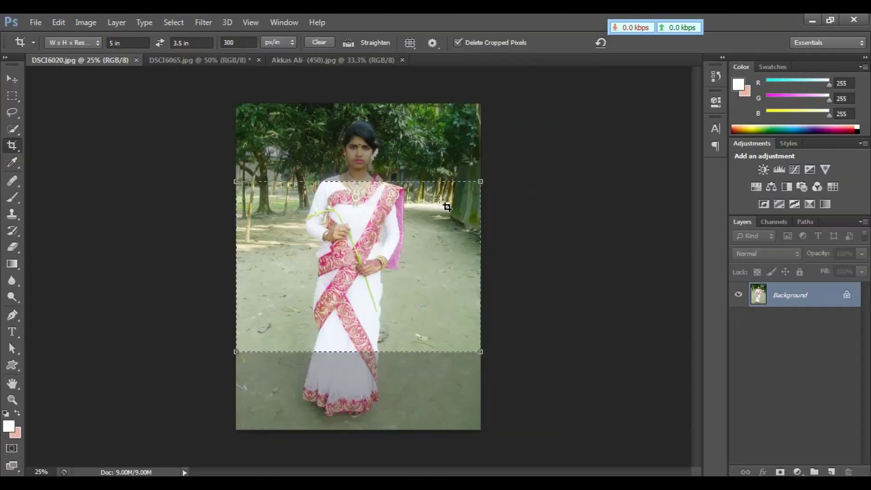
pyautogui.hotkey('ctrl', '+')
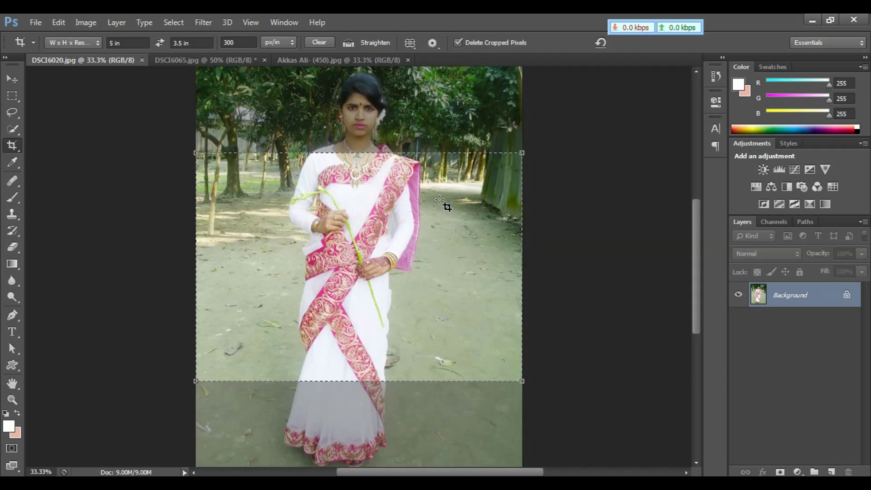
pyautogui.hotkey('ctrl', '-')
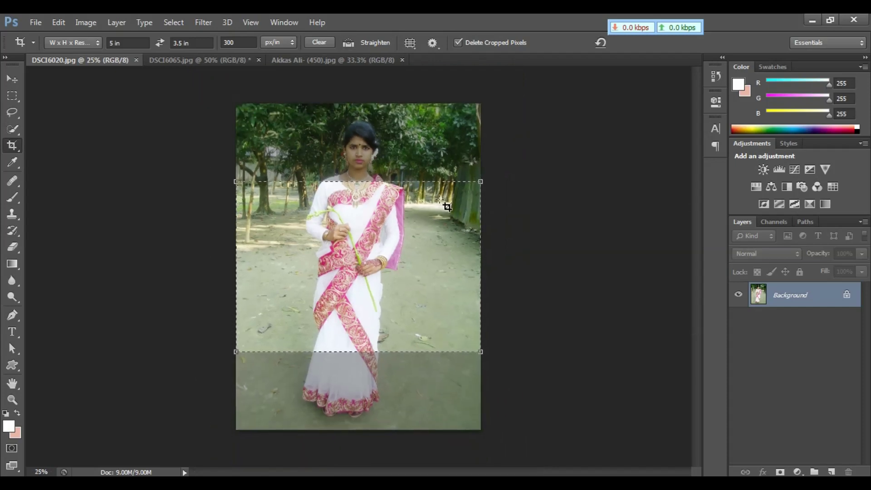
# Step: Activate the crop frame on the portrait and flip it to 3.5 × 5 in orientation
pyautogui.click(439, 198)
pyautogui.press('x')
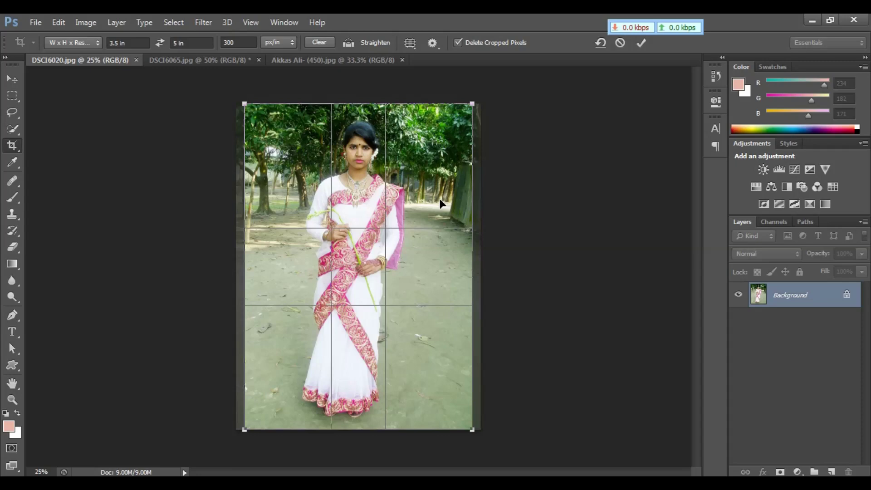
pyautogui.hotkey('ctrl', '+')
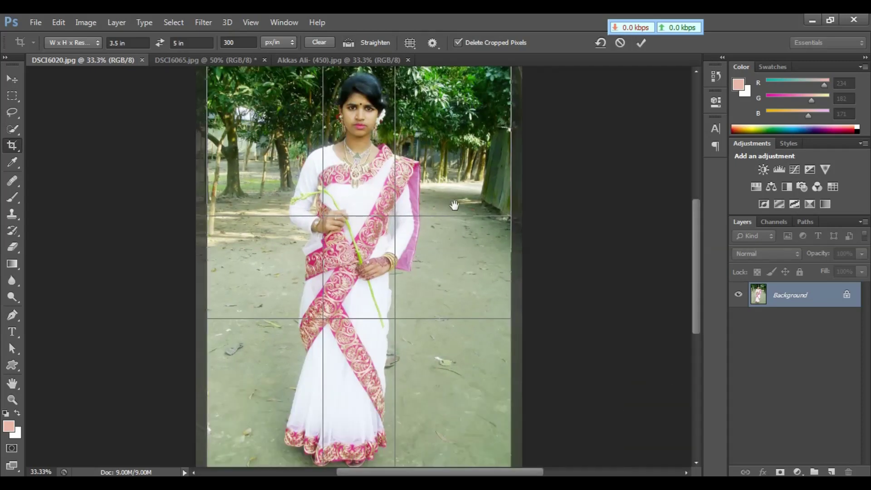
pyautogui.scroll(3, 439, 203)
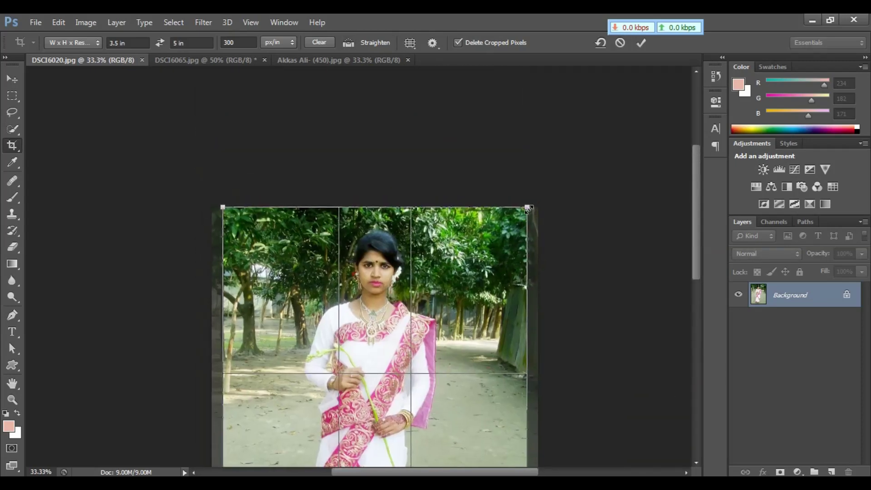
# Step: Drag the crop corners inward to centre the woman and commit the portrait crop
pyautogui.moveTo(526, 207); pyautogui.dragTo(520, 219)
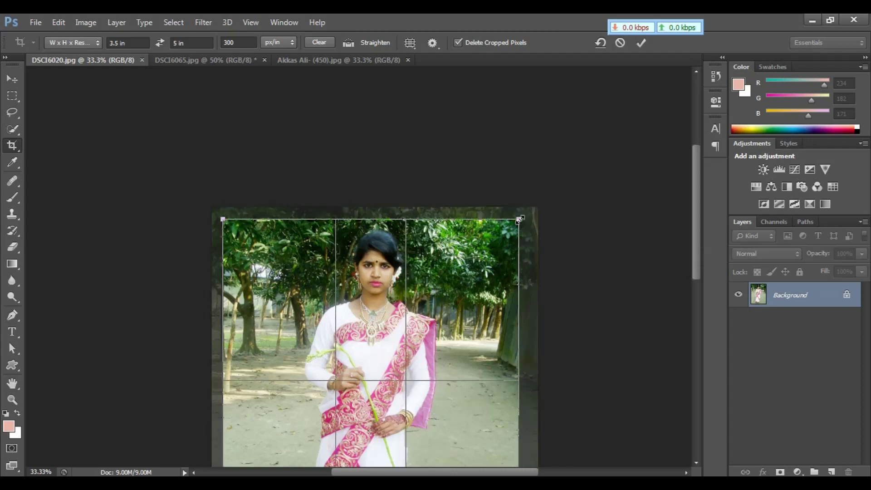
pyautogui.moveTo(501, 266); pyautogui.dragTo(482, 255)
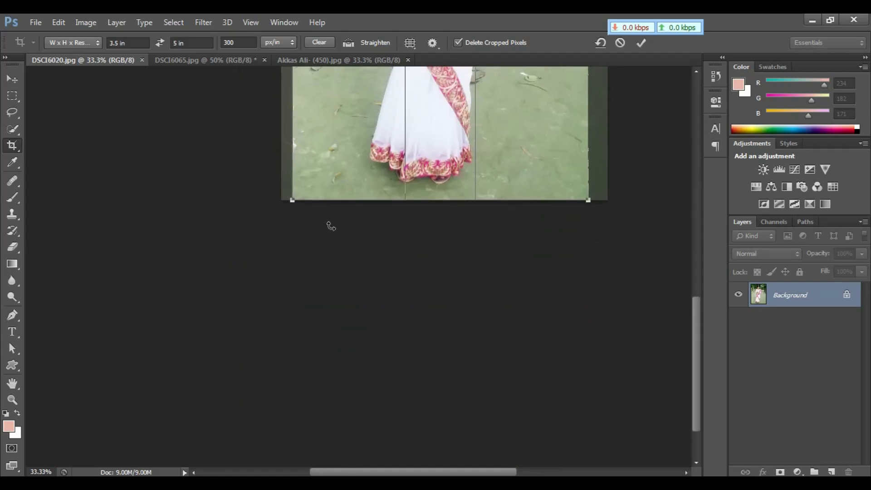
pyautogui.moveTo(294, 201); pyautogui.dragTo(299, 191)
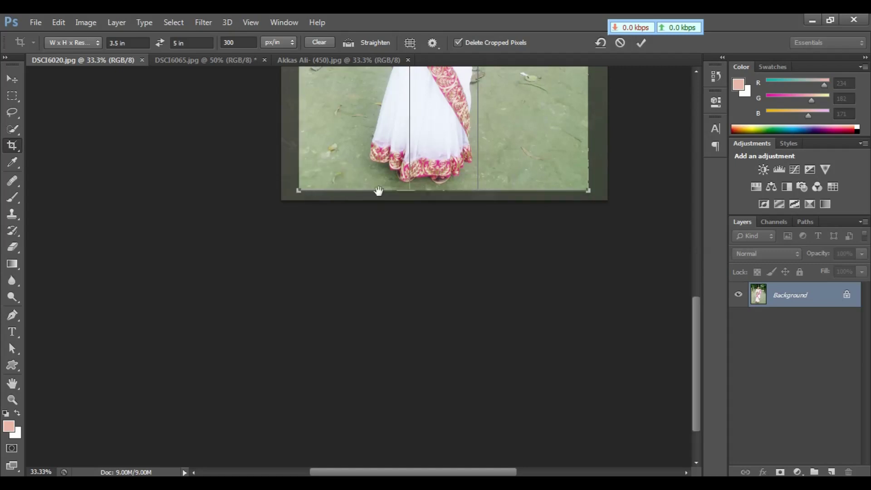
pyautogui.moveTo(377, 222); pyautogui.dragTo(350, 443)
pyautogui.moveTo(464, 331); pyautogui.dragTo(463, 360)
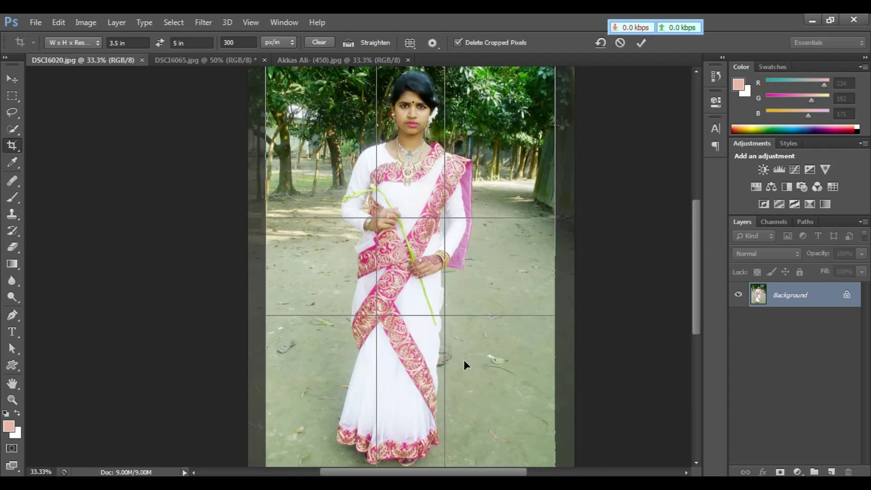
pyautogui.press('Return')
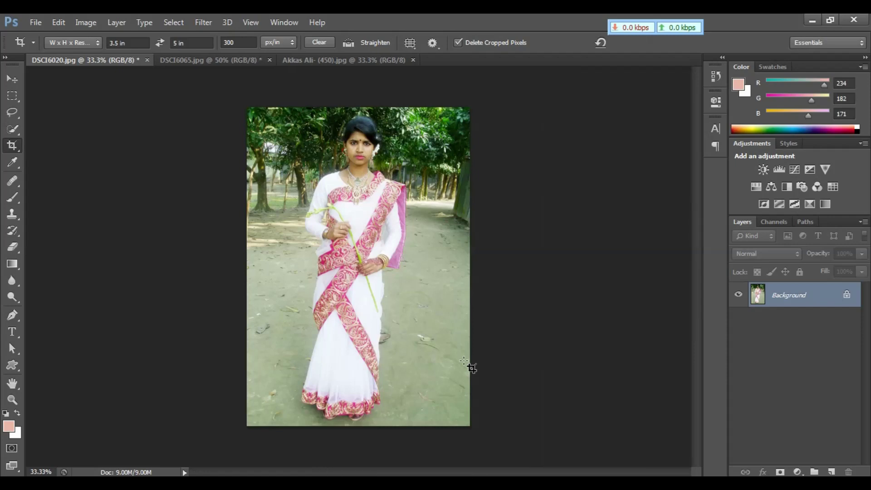
# Step: Reselect the Crop tool on the cropped portrait and zoom in to inspect the rule-of-thirds grid
pyautogui.press('v')
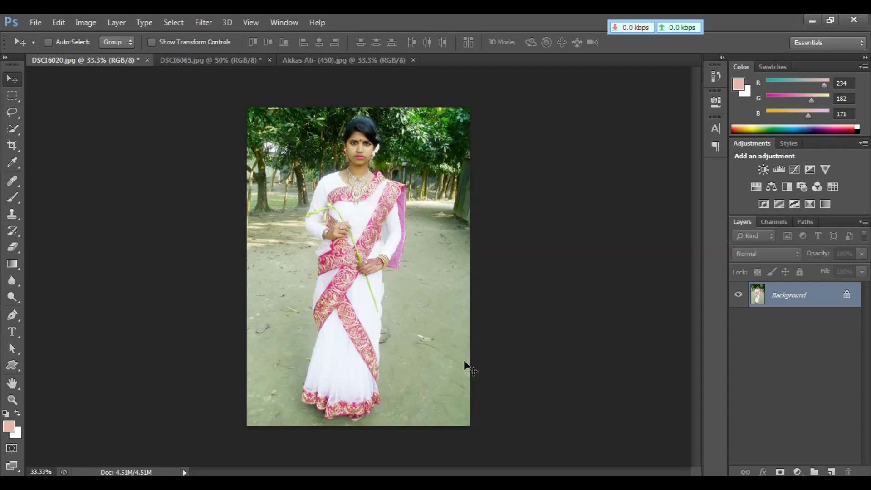
pyautogui.press('c')
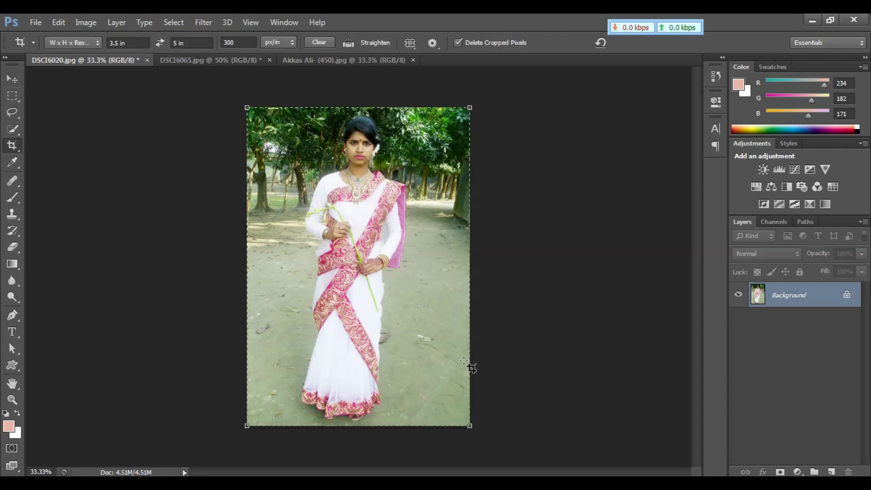
pyautogui.click(250, 109)
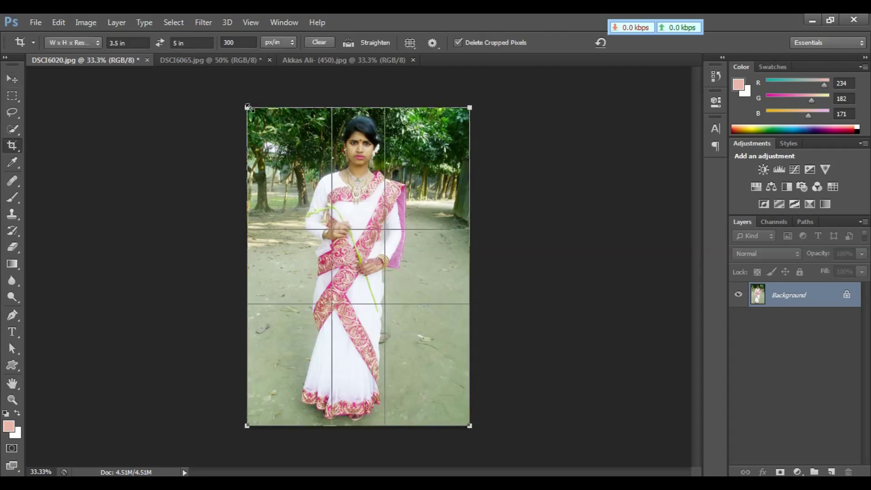
pyautogui.hotkey('ctrl', '1')
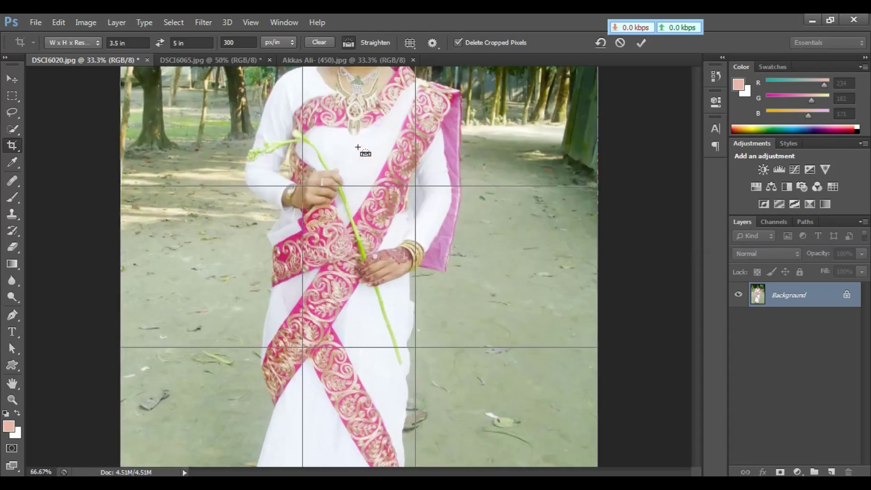
pyautogui.press('f')
pyautogui.press('f')
pyautogui.hotkey('ctrl', '+')
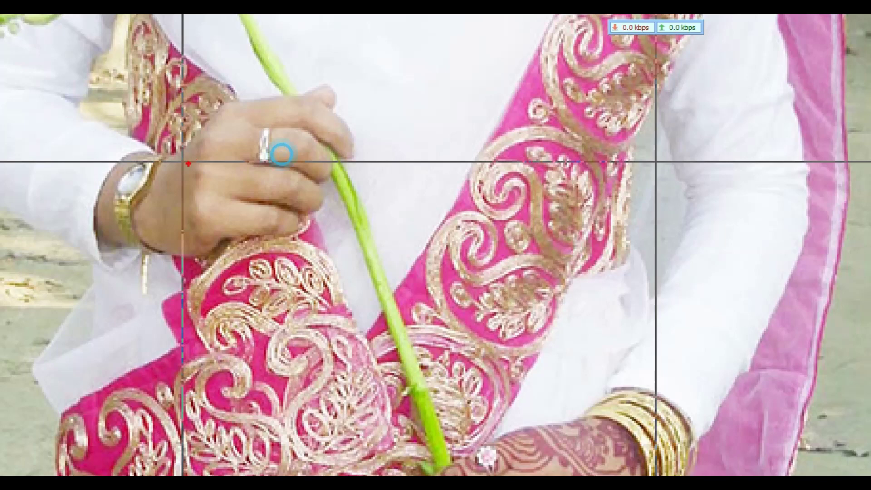
pyautogui.moveTo(186, 159); pyautogui.dragTo(490, 159)
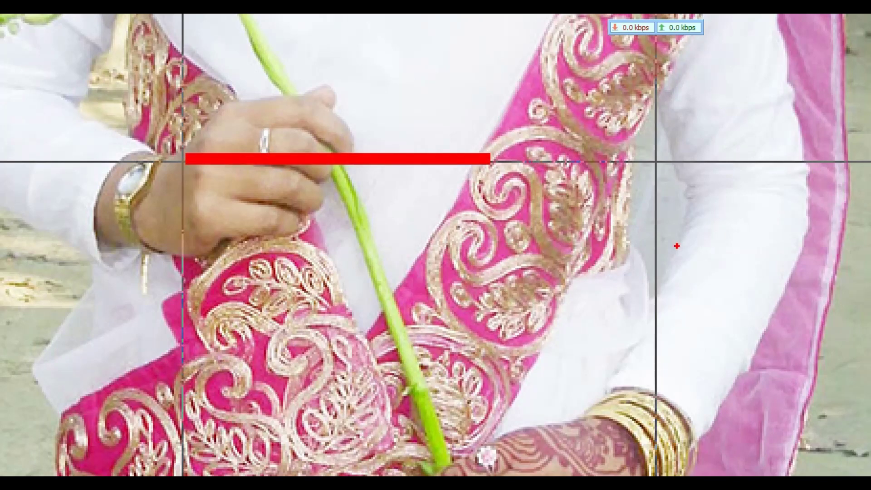
pyautogui.moveTo(653, 156); pyautogui.dragTo(656, 454)
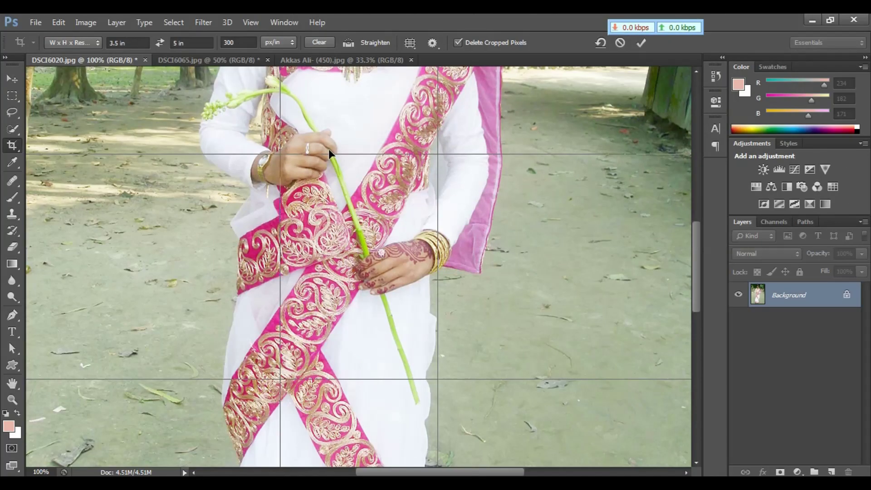
# Step: Cycle the crop overlays through golden spiral, thirds, grid and diagonal to the golden ratio
pyautogui.press('o')
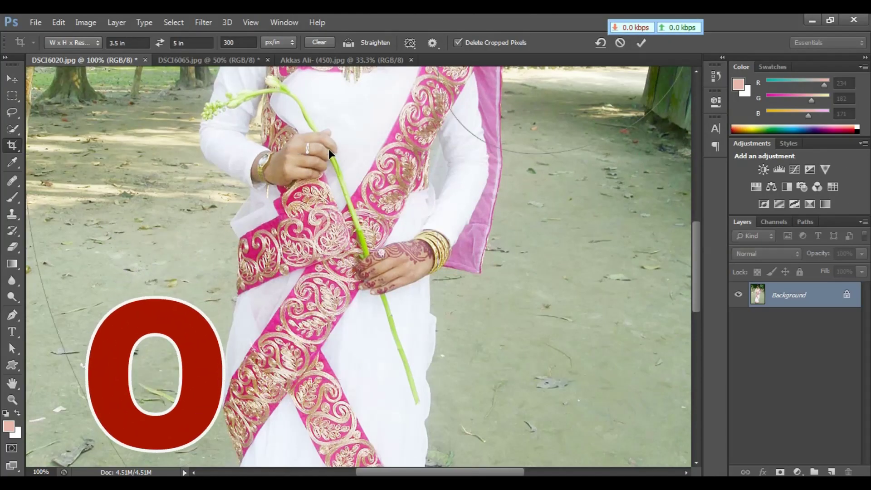
pyautogui.hotkey('ctrl', '-')
pyautogui.hotkey('ctrl', '-')
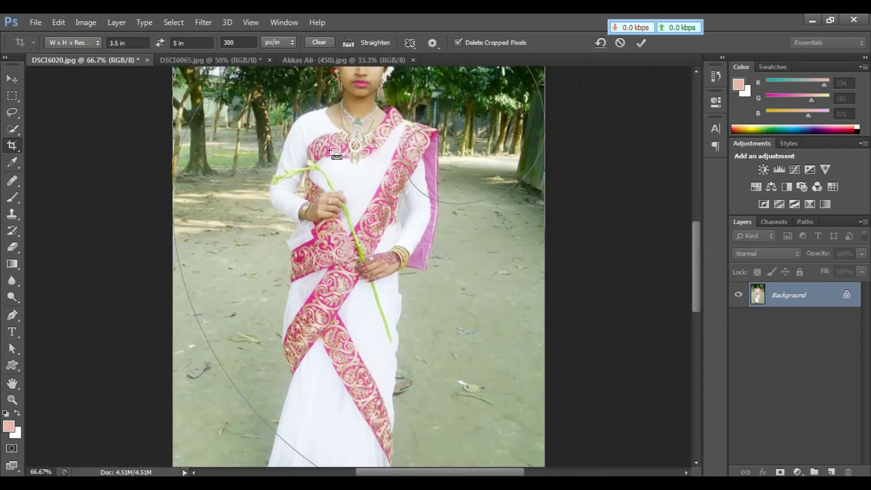
pyautogui.hotkey('ctrl', '-')
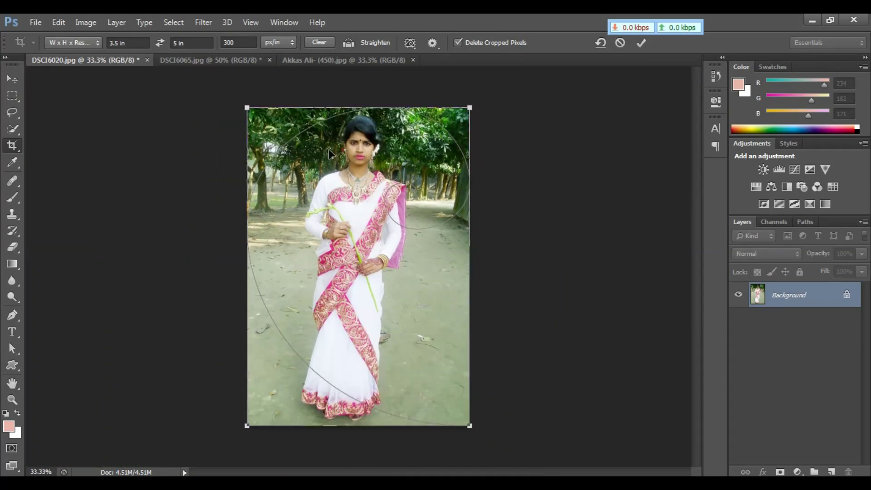
pyautogui.press('o')
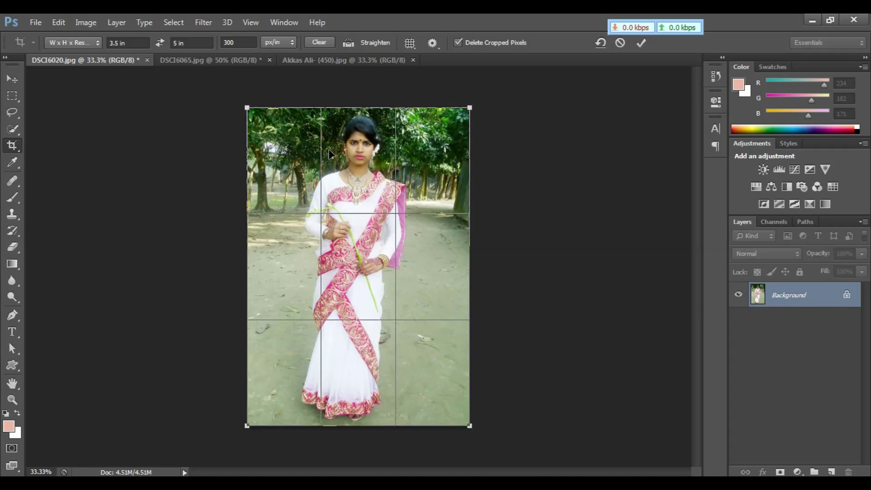
pyautogui.press('o')
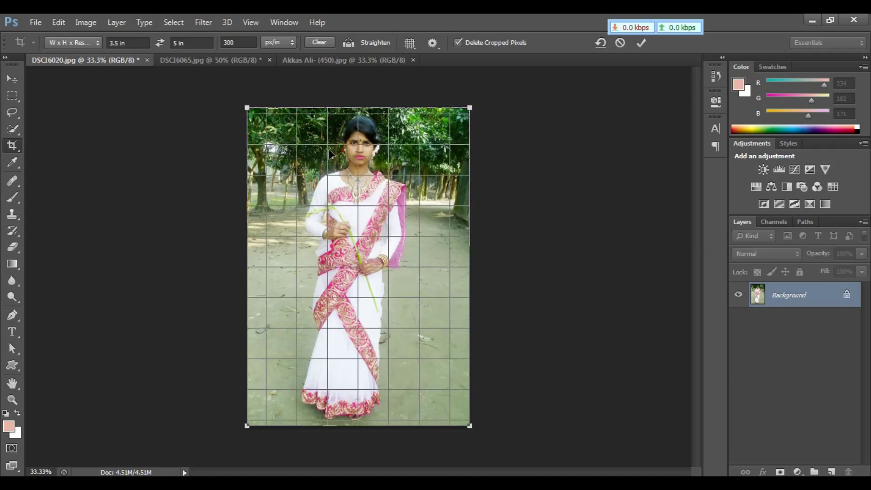
pyautogui.press('o')
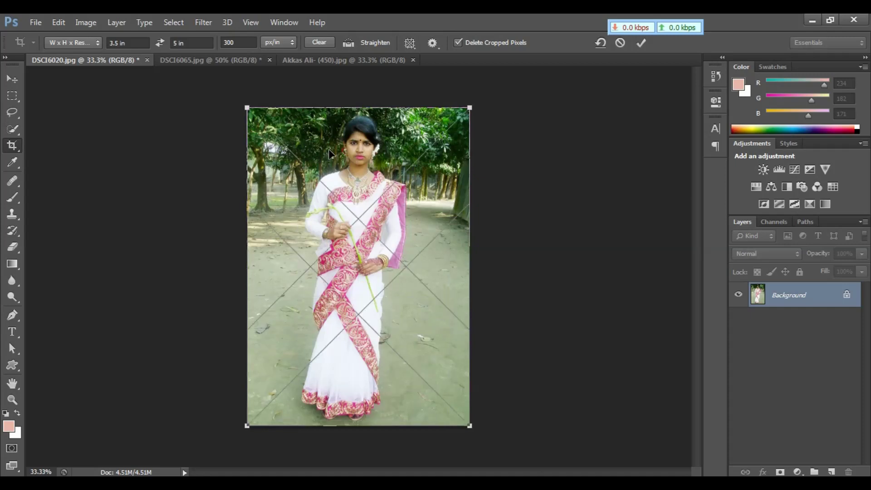
pyautogui.press('o')
pyautogui.press('o')
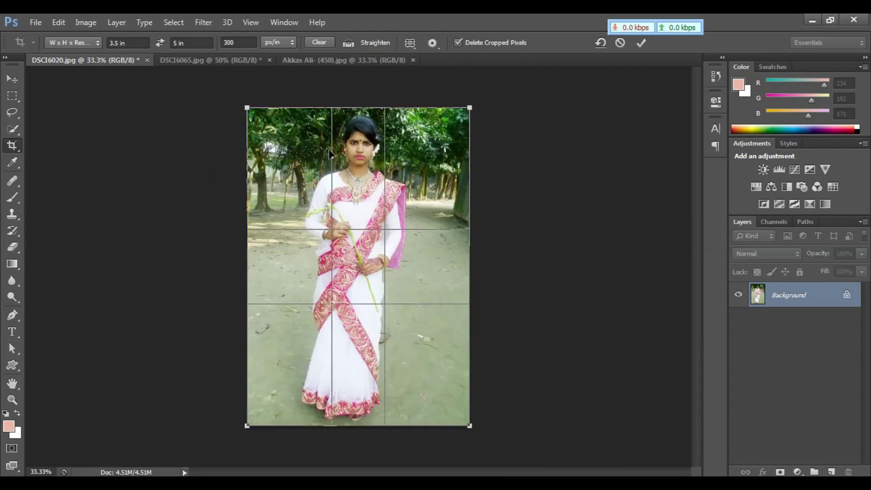
pyautogui.hotkey('ctrl', '+')
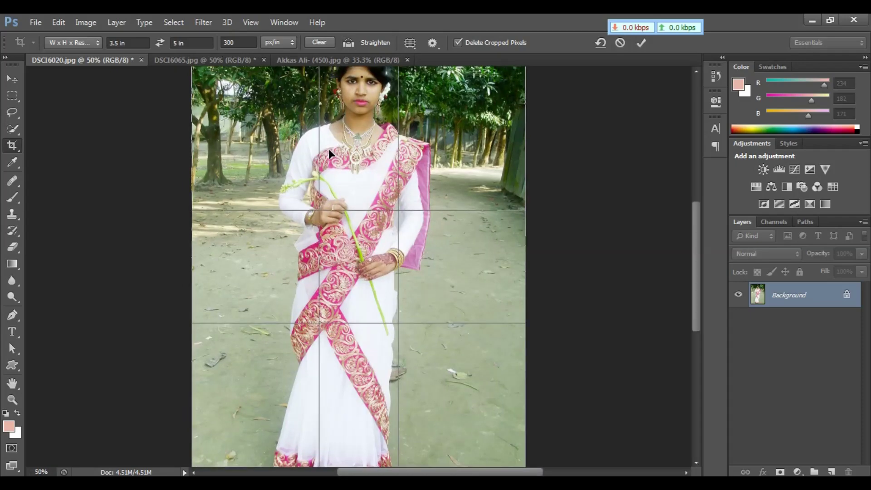
pyautogui.hotkey('ctrl', '-')
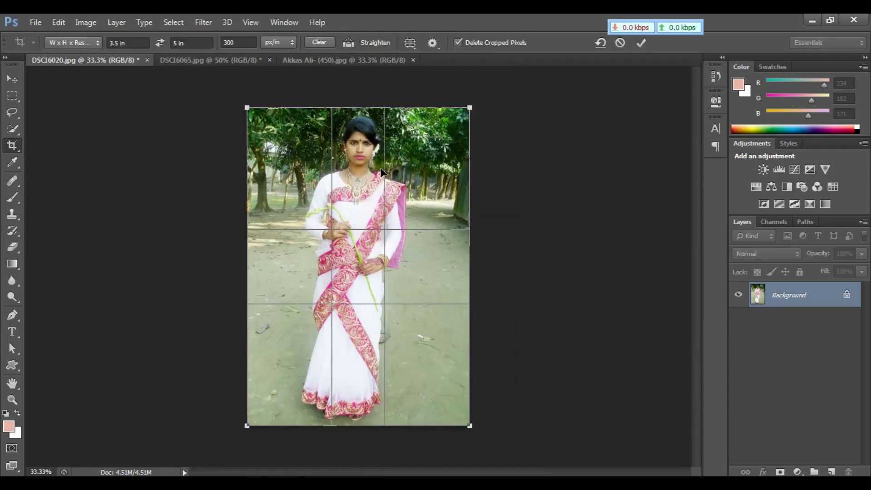
# Step: Shift the crop frame and photo slightly left to reposition the portrait, then commit
pyautogui.moveTo(381, 169); pyautogui.dragTo(362, 171)
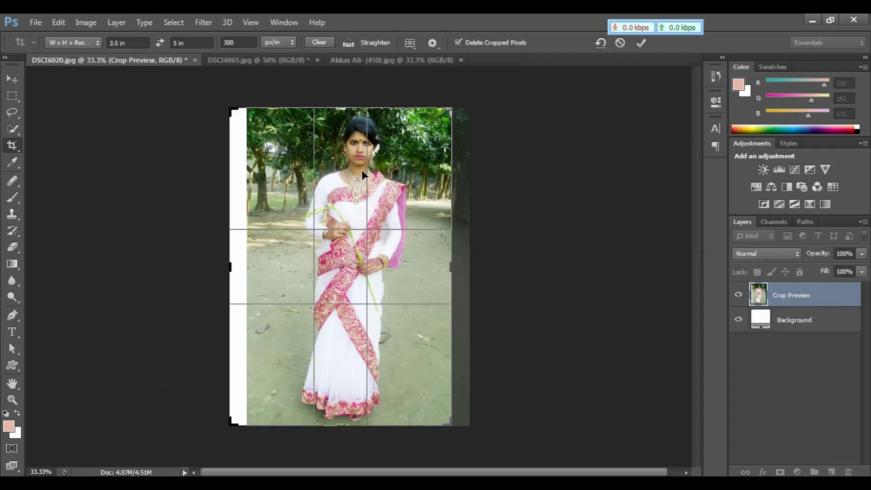
pyautogui.moveTo(361, 171)
pyautogui.mouseDown()
pyautogui.moveTo(335, 173)
pyautogui.moveTo(363, 172)
pyautogui.moveTo(363, 214)
pyautogui.moveTo(358, 165)
pyautogui.mouseUp()
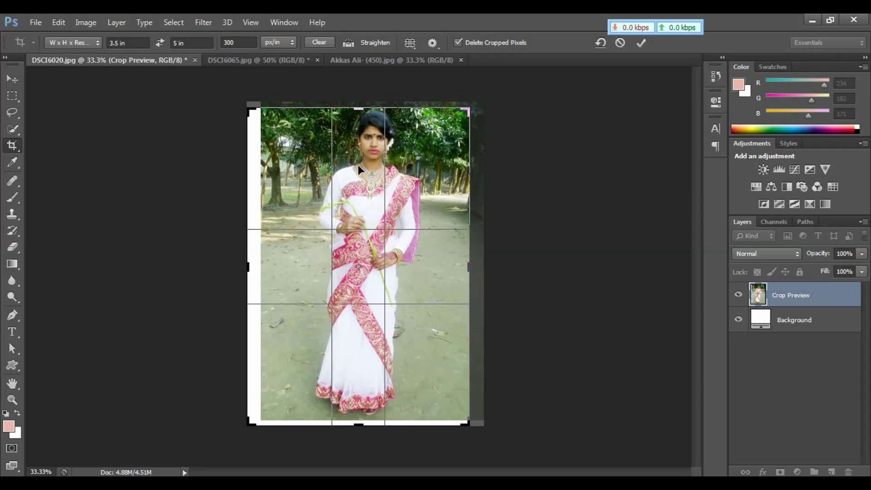
pyautogui.press('Return')
pyautogui.moveTo(347, 172)
pyautogui.mouseDown()
pyautogui.moveTo(357, 223)
pyautogui.moveTo(353, 164)
pyautogui.mouseUp()
pyautogui.press('Return')
pyautogui.hotkey('ctrl', '+')
pyautogui.hotkey('ctrl', '+')
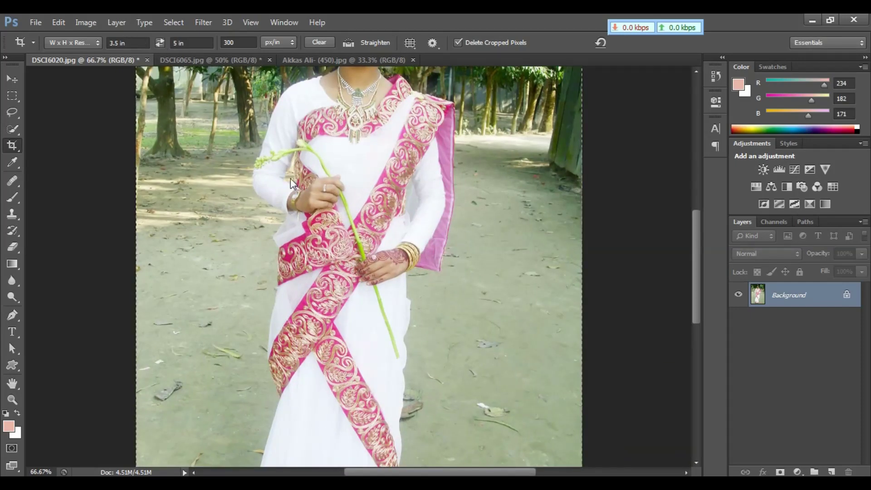
pyautogui.moveTo(290, 178); pyautogui.dragTo(313, 240)
pyautogui.press('v')
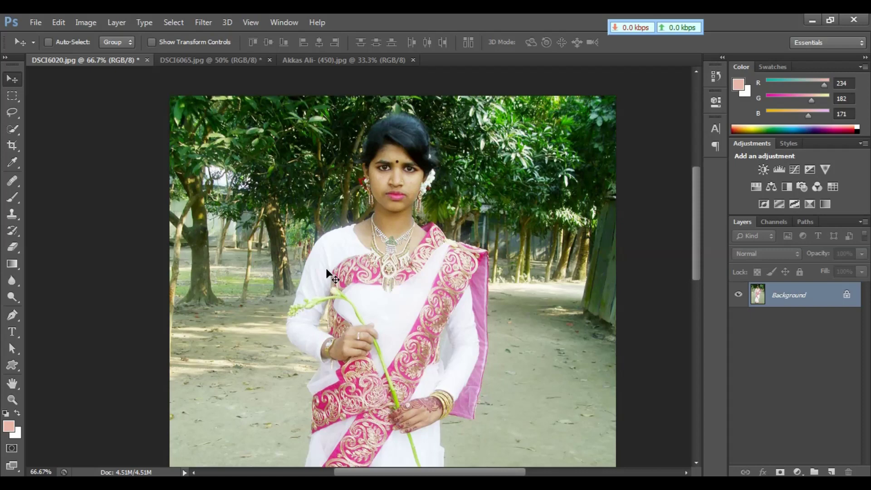
pyautogui.hotkey('ctrl', '-')
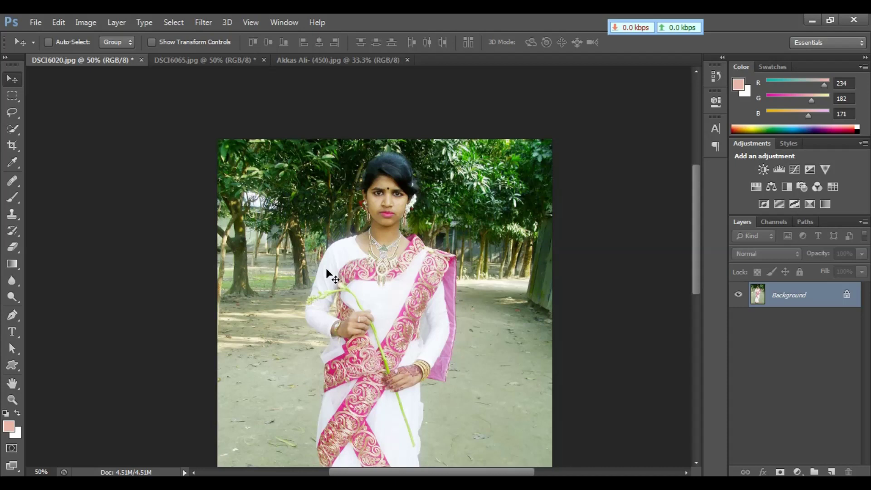